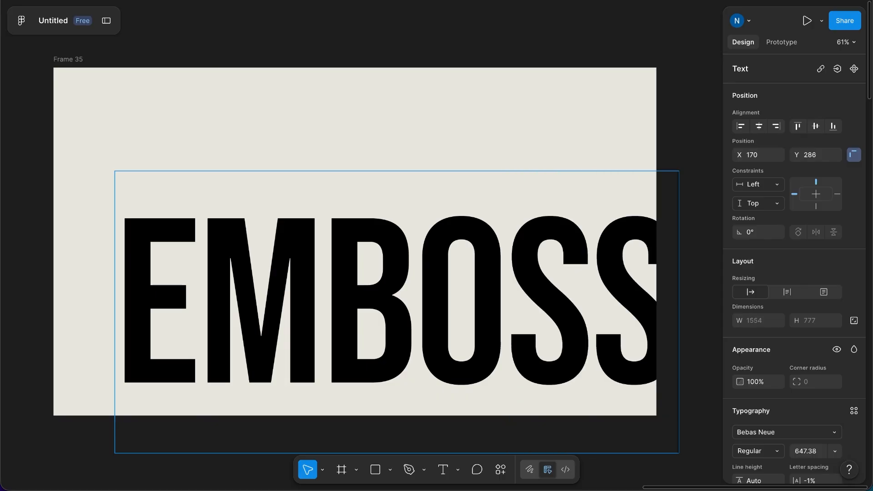
Centre the EMBOSS text in the frame and sample the frame's background colour E8E6DE as the text fill
key("Escape")
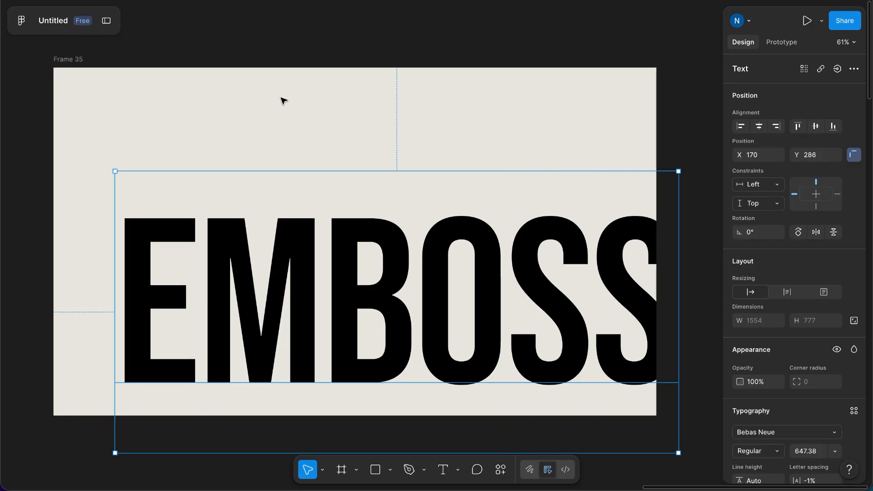
left_click_drag(348, 259, 308, 214)
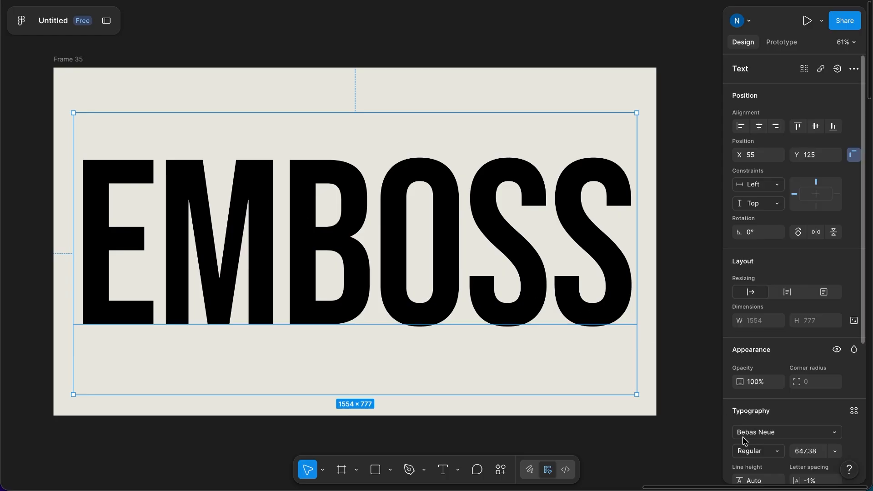
scroll(766, 391, "down", 5)
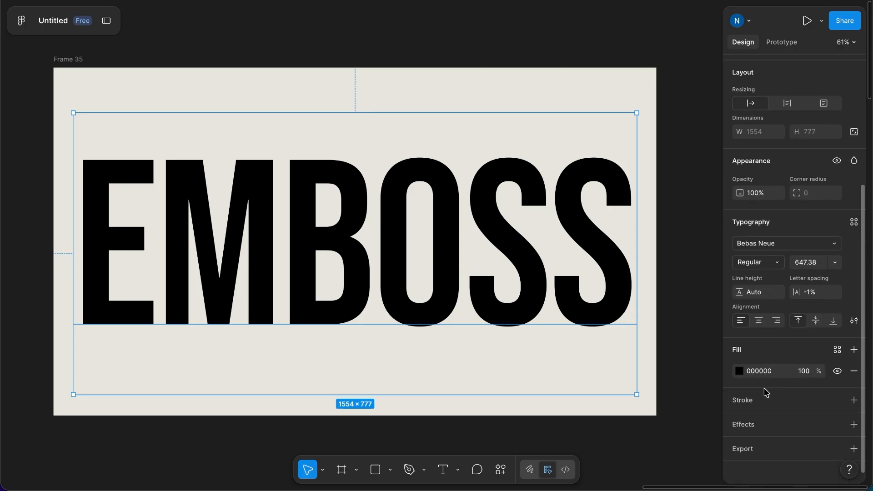
left_click(740, 371)
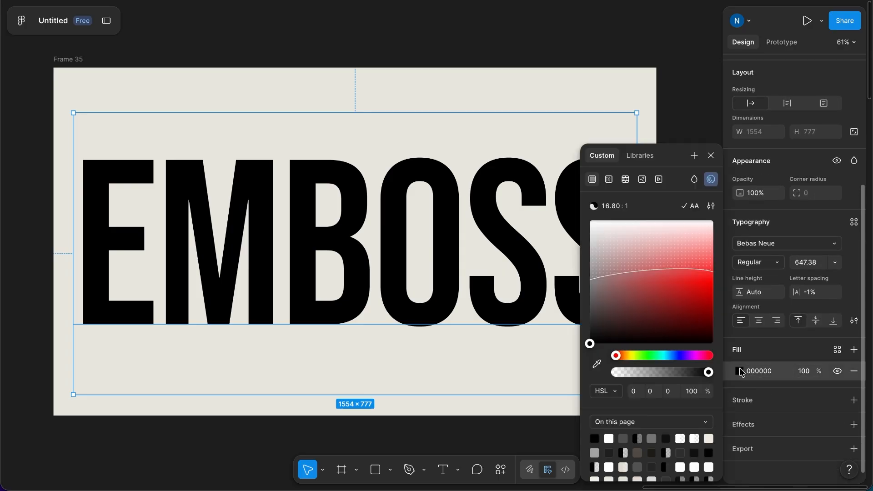
left_click(598, 364)
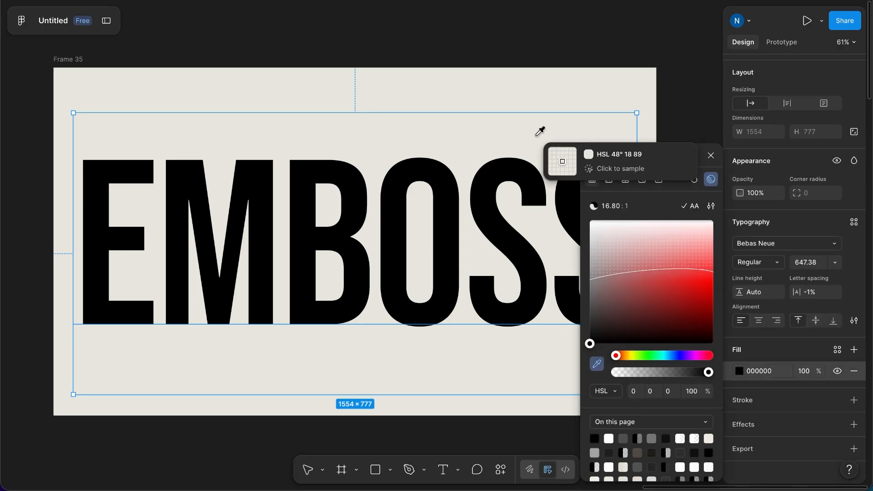
left_click(511, 89)
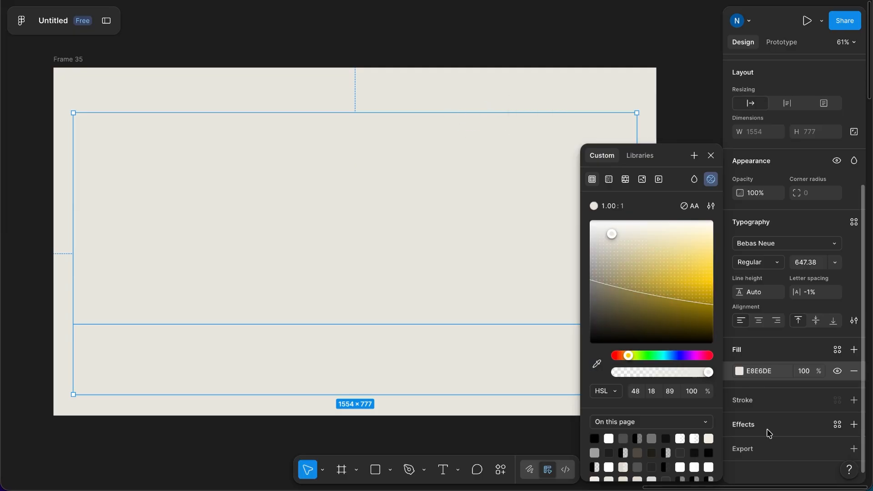
Add an effect to the EMBOSS text and make it an inner shadow
scroll(766, 403, "down", 1)
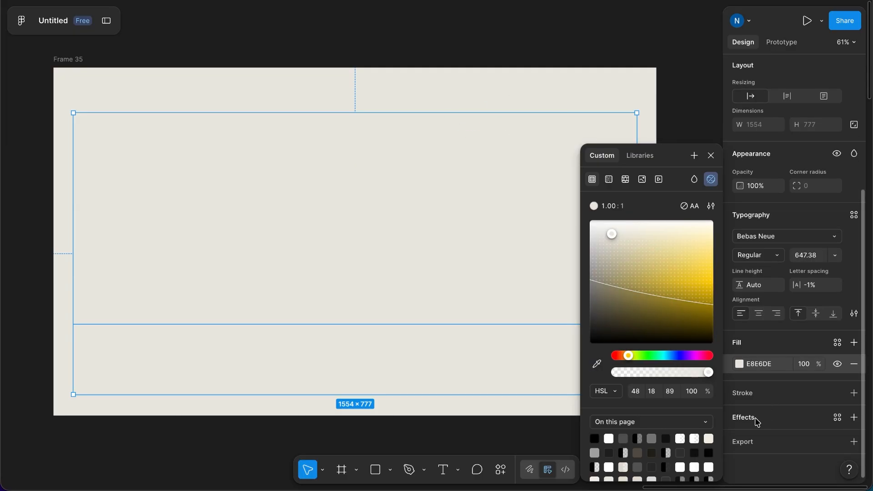
left_click(750, 417)
left_click(751, 417)
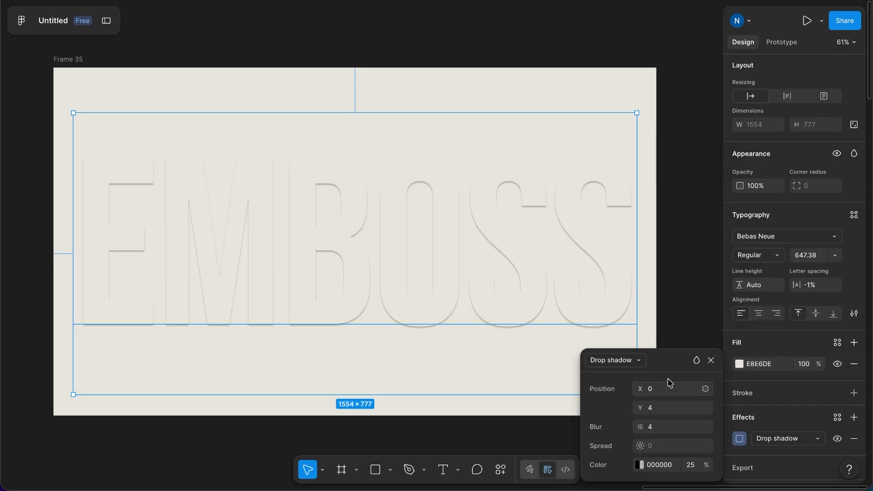
left_click(635, 362)
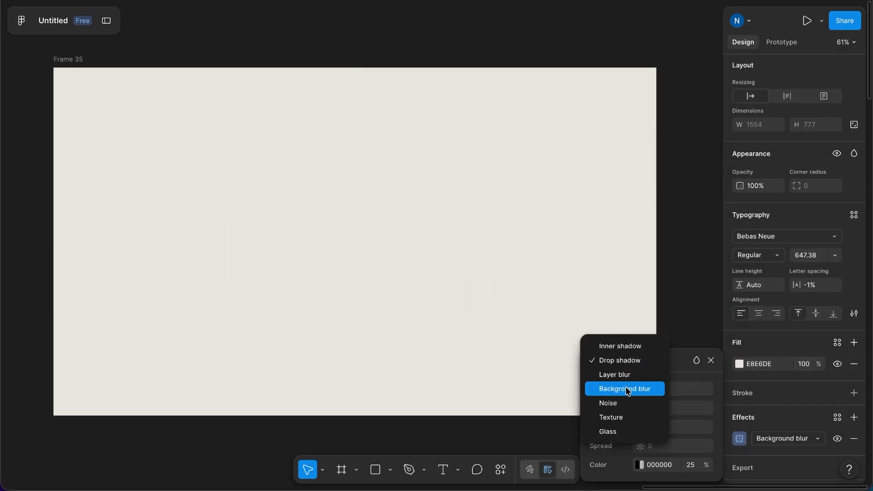
left_click(629, 347)
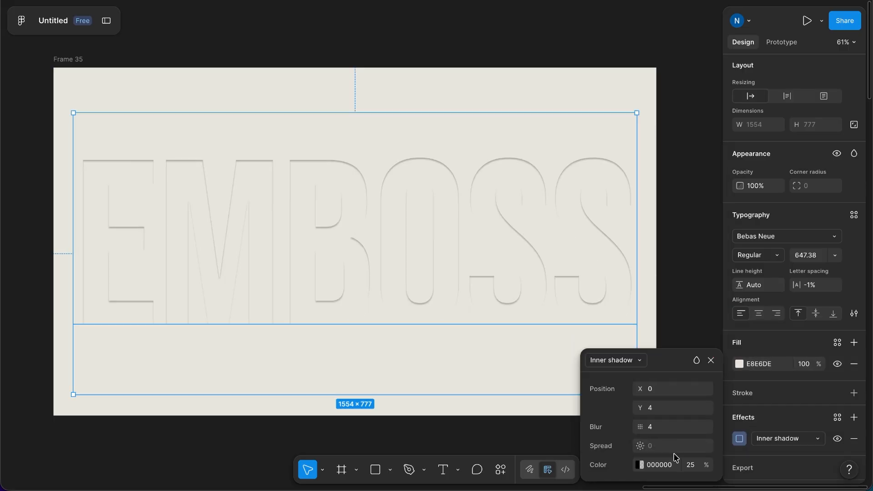
Set the inner shadow's colour to white FFFFFF at 100% opacity
left_click(640, 465)
left_click(472, 276)
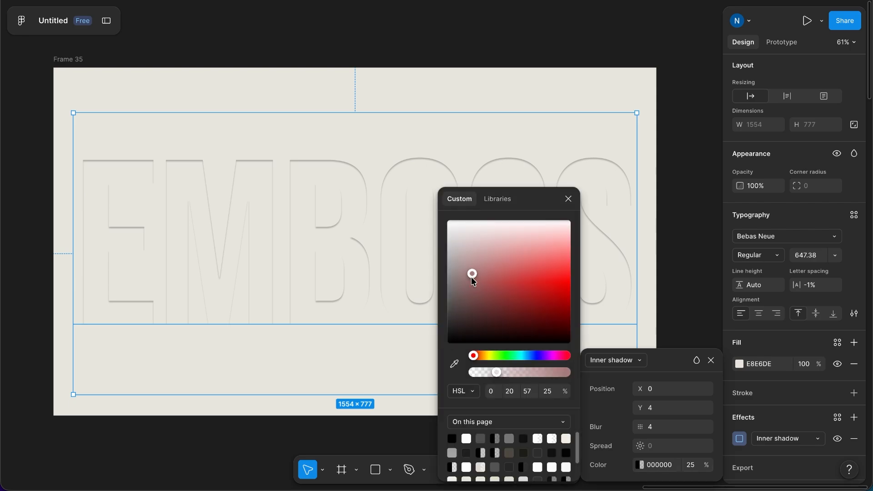
left_click_drag(471, 276, 450, 212)
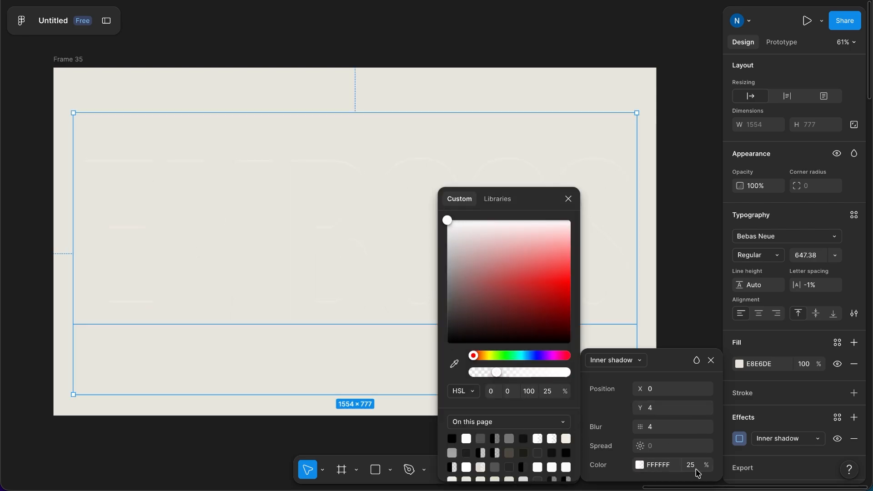
left_click(695, 468)
type("100")
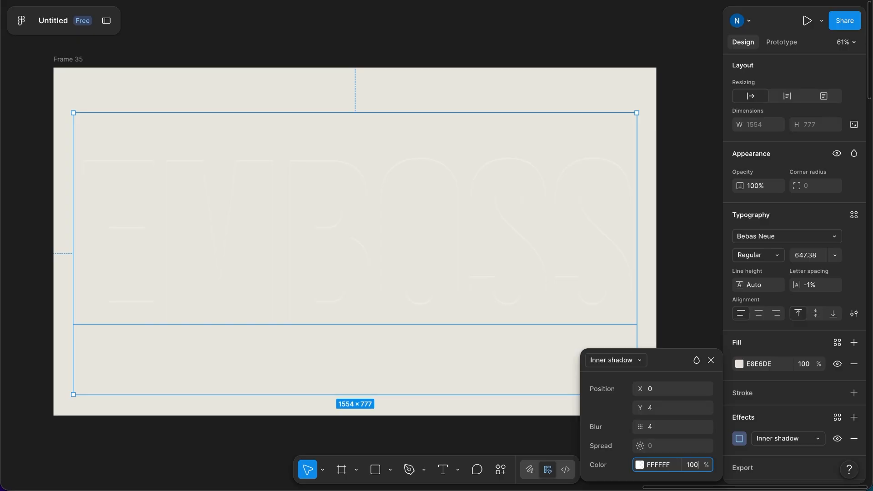
key("Return")
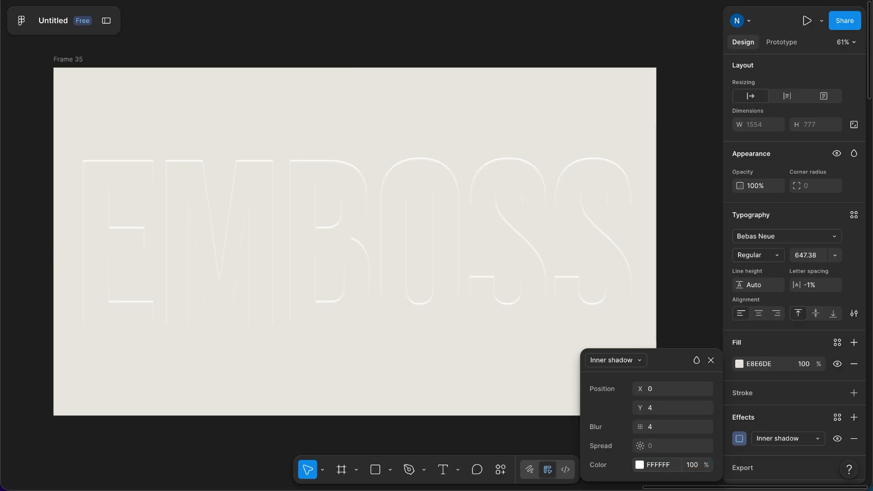
Set the white inner shadow's offset to X 1.5 and Y 3, with a blur of 3
left_click(662, 392)
key("Up")
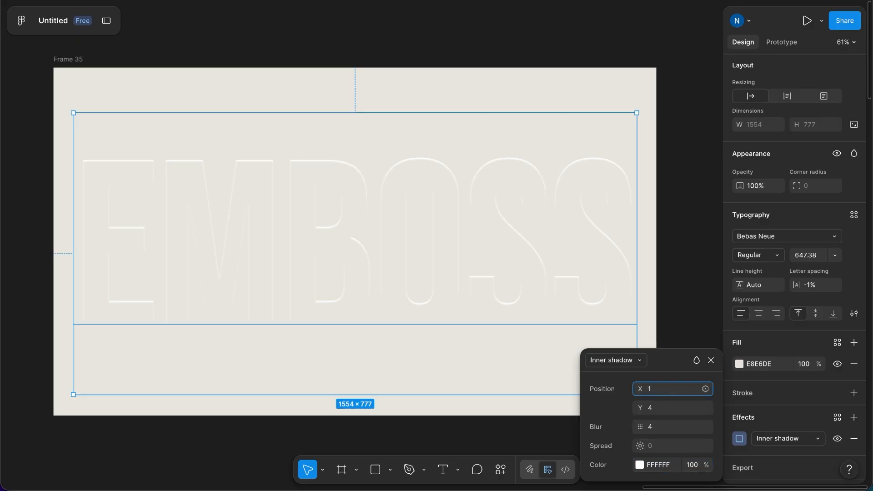
type(".5")
key("Return")
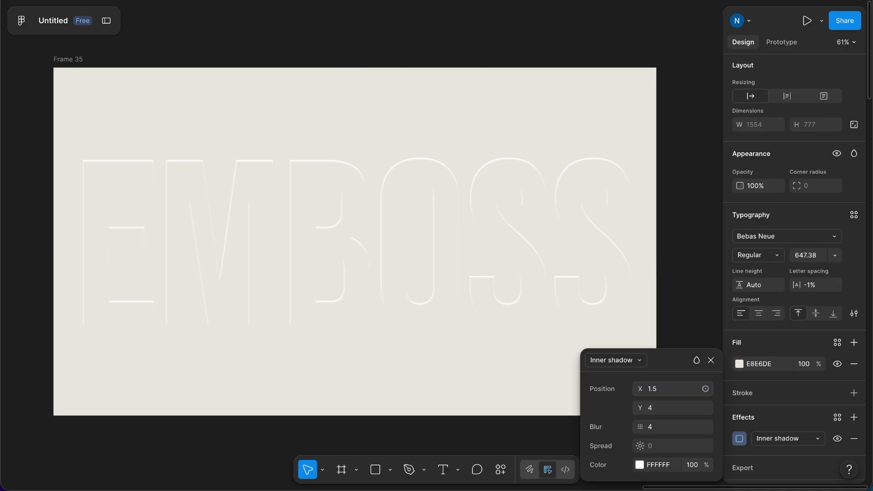
left_click(662, 409)
key("Down")
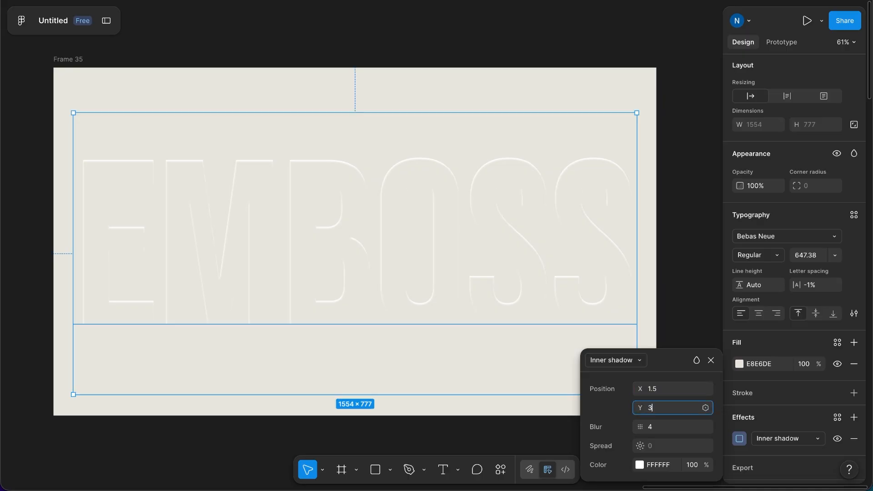
key("Return")
left_click(659, 428)
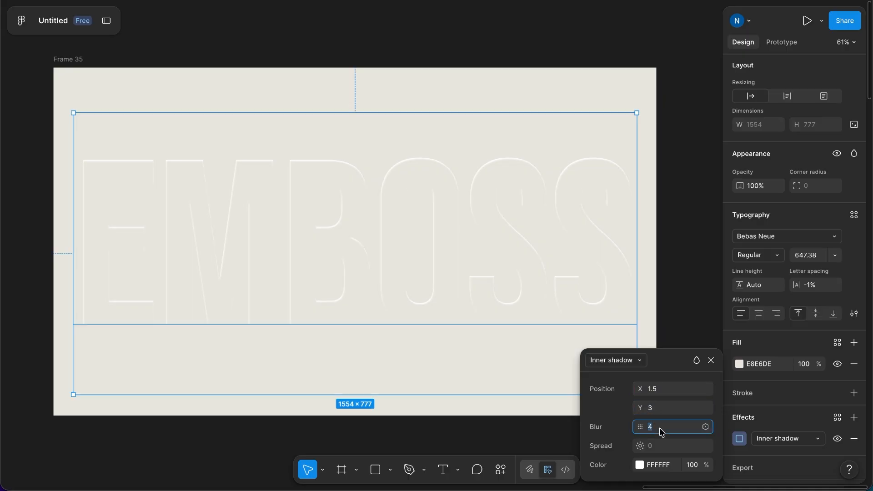
key("Down")
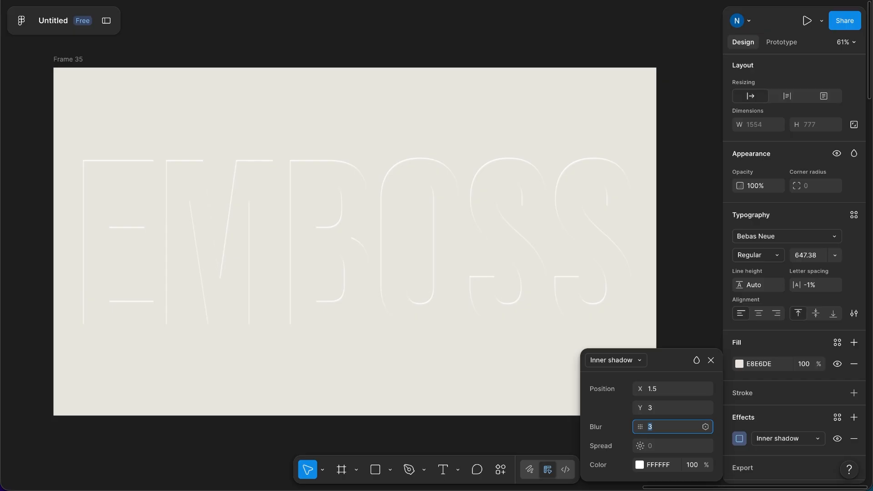
key("Return")
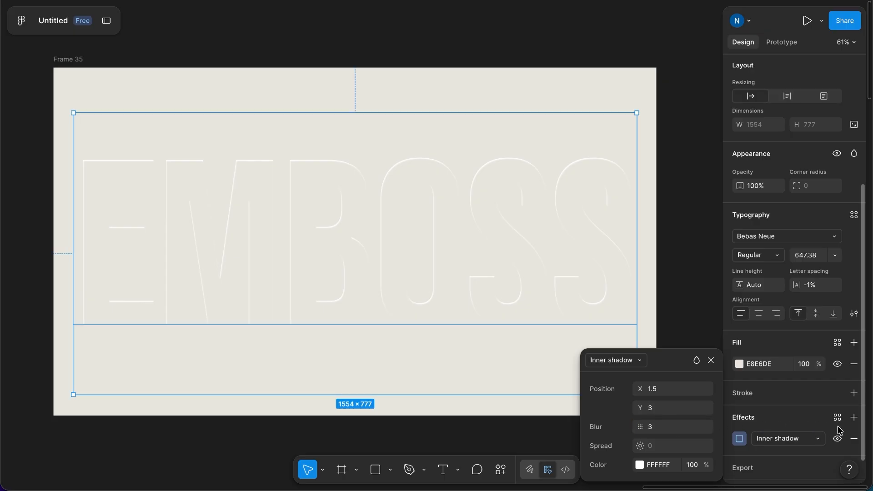
Add a second effect to the EMBOSS text and change it to an inner shadow
left_click(854, 417)
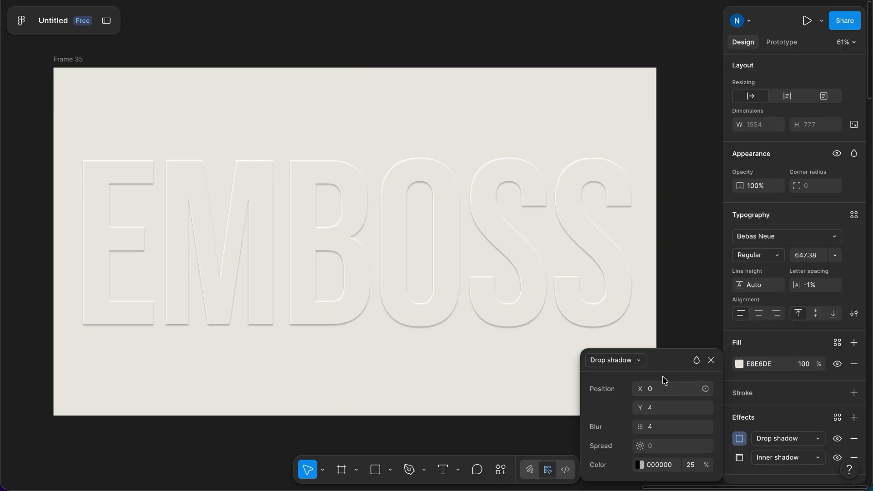
left_click(639, 362)
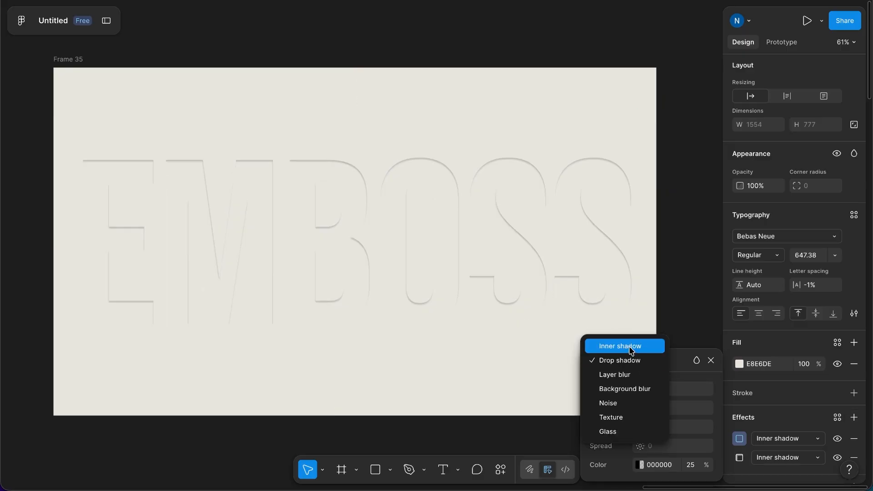
left_click(632, 349)
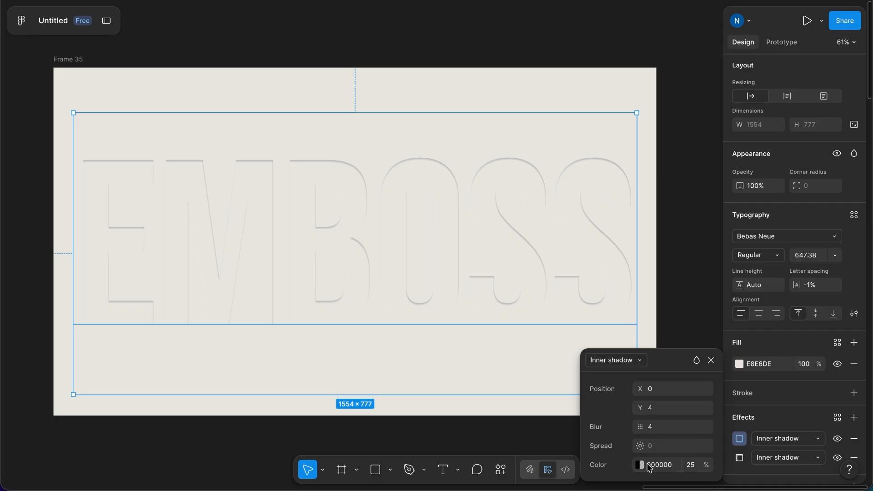
Set the black inner shadow's offset to X 1 and Y -2, with a blur of 3
left_click(656, 389)
type("1")
key("Return")
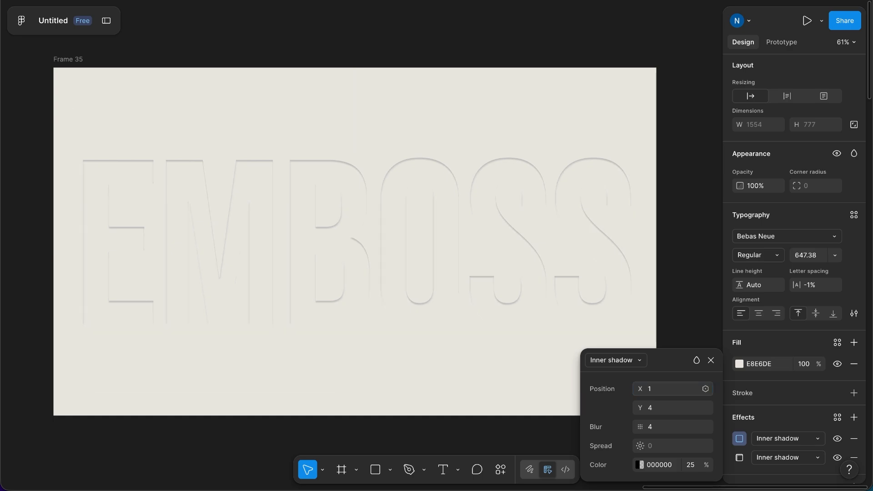
left_click(660, 409)
type("-2")
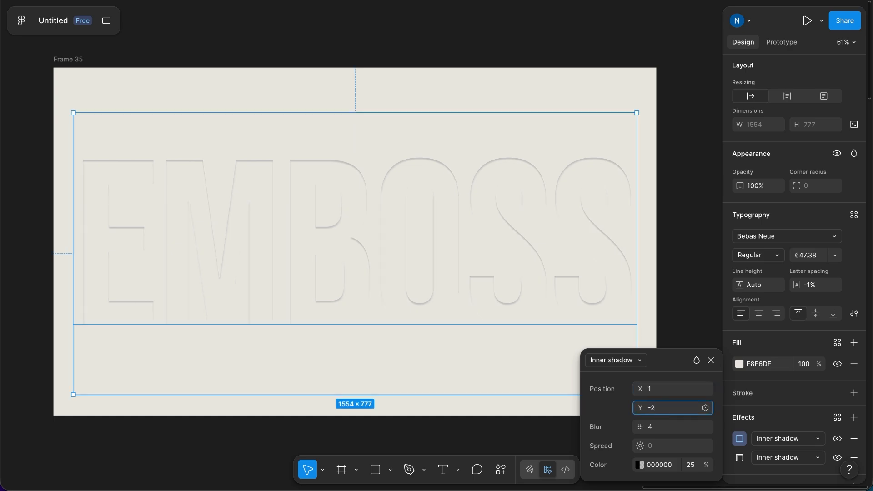
key("Return")
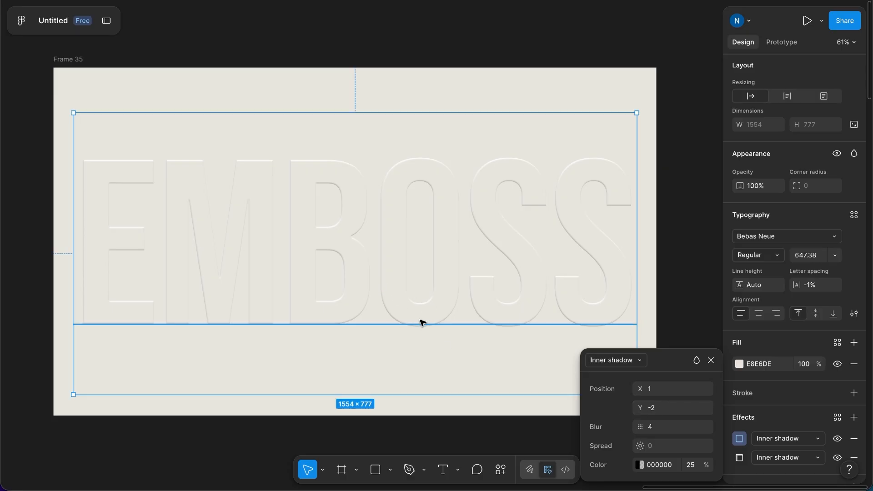
left_click(668, 427)
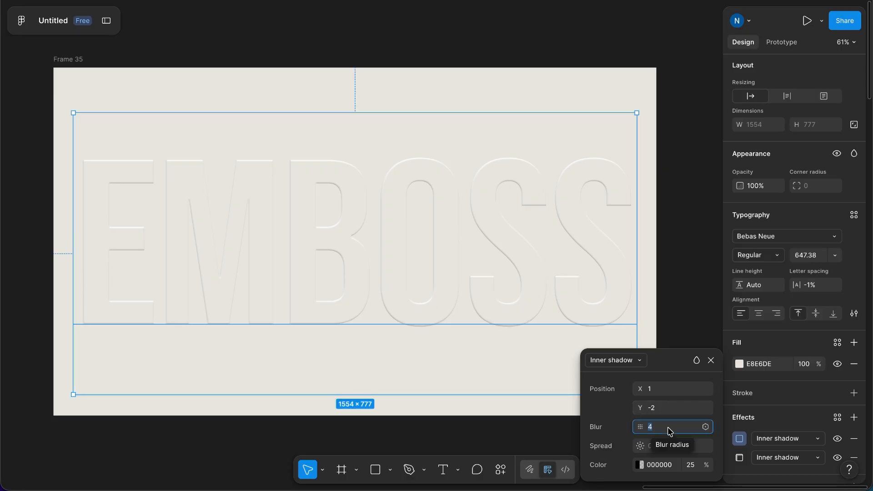
key("Down")
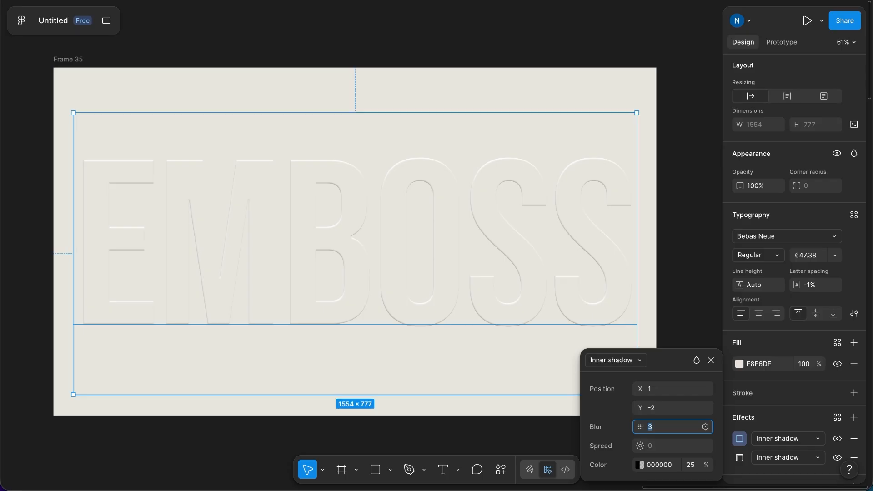
key("Return")
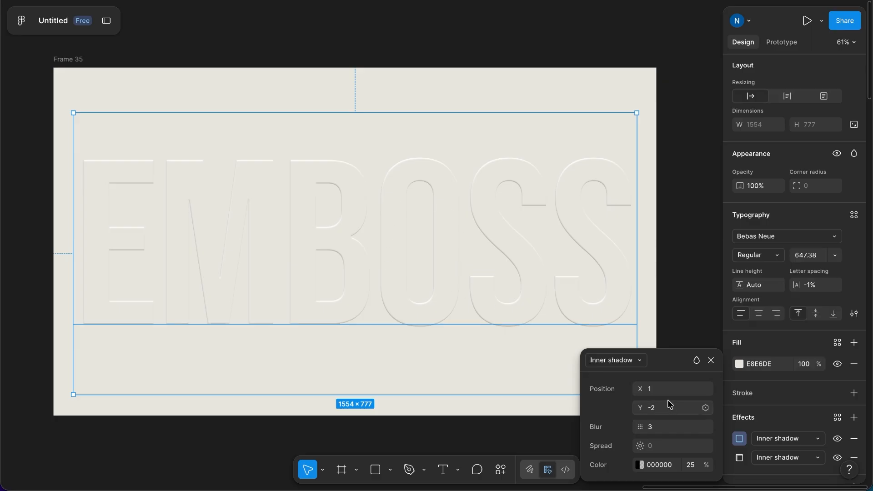
Set the white inner shadow's X offset to 2 and try a lower blur value
left_click(740, 458)
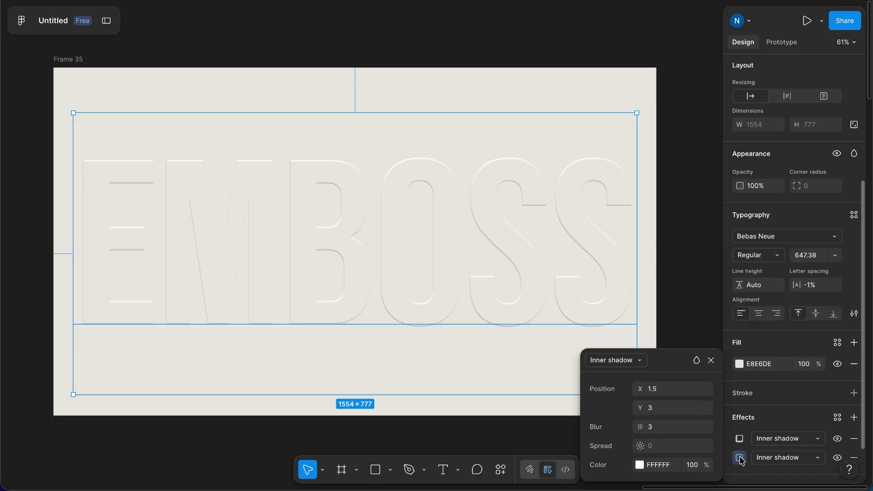
left_click(662, 391)
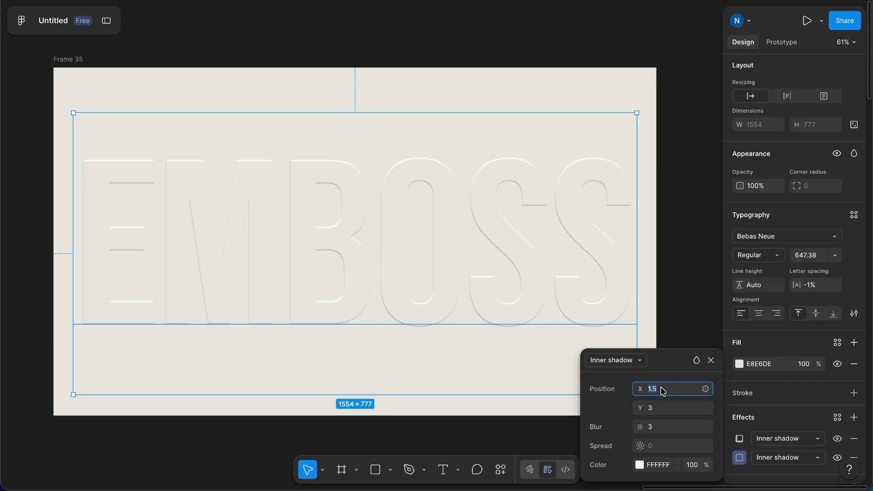
type("2")
key("Return")
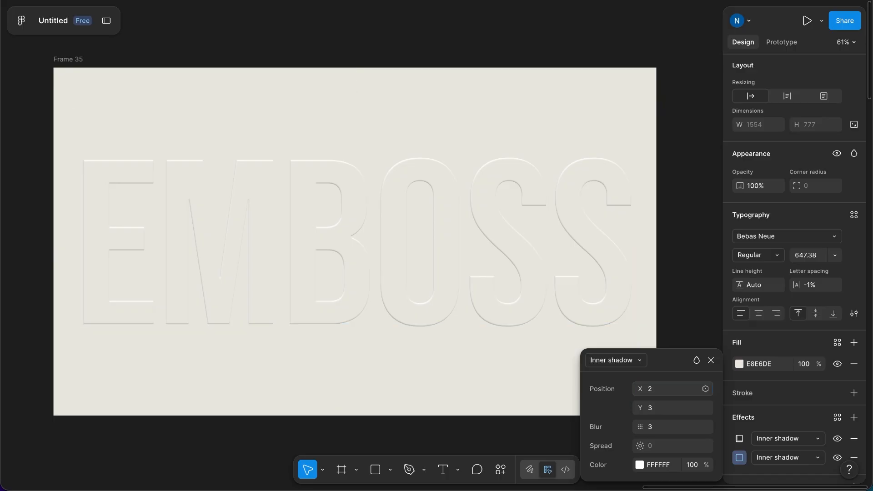
left_click(660, 427)
key("Down")
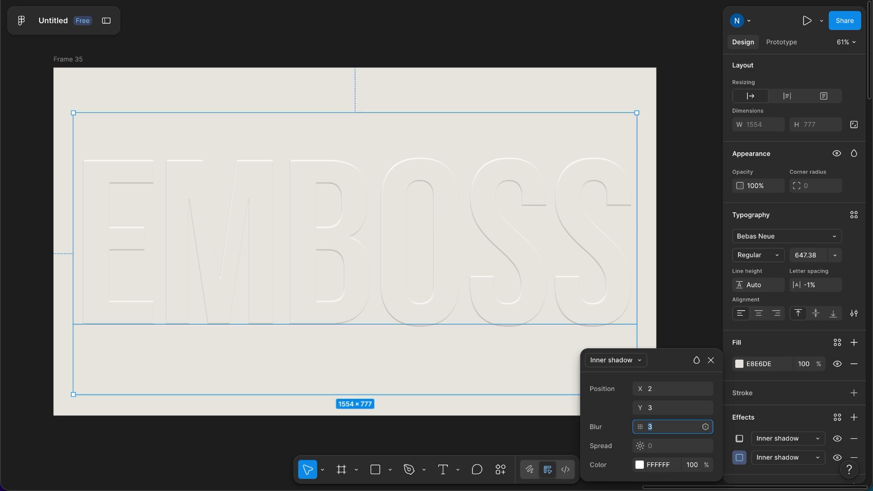
Set the black inner shadow's Y offset to -3 and its blur to 5
left_click(740, 438)
left_click(659, 408)
type("-1")
key("Return")
key("Down")
key("Down")
key("Down")
key("Up")
left_click(651, 386)
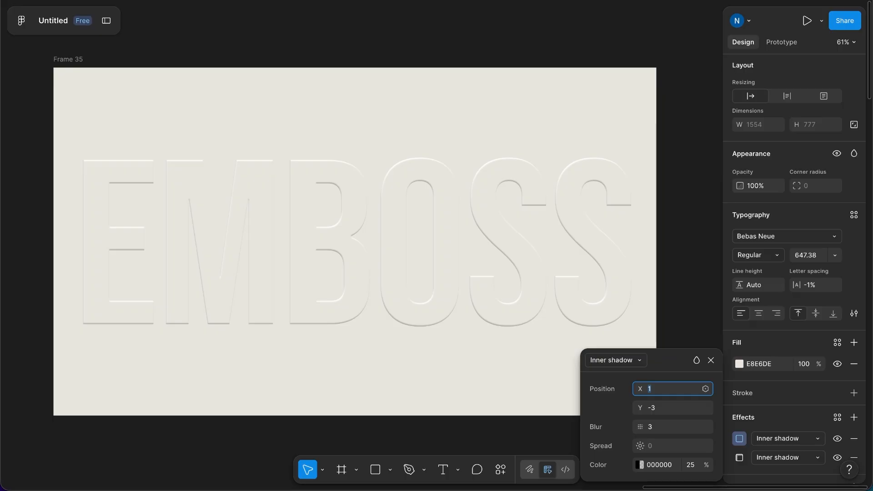
left_click(660, 427)
key("Up")
key("Up")
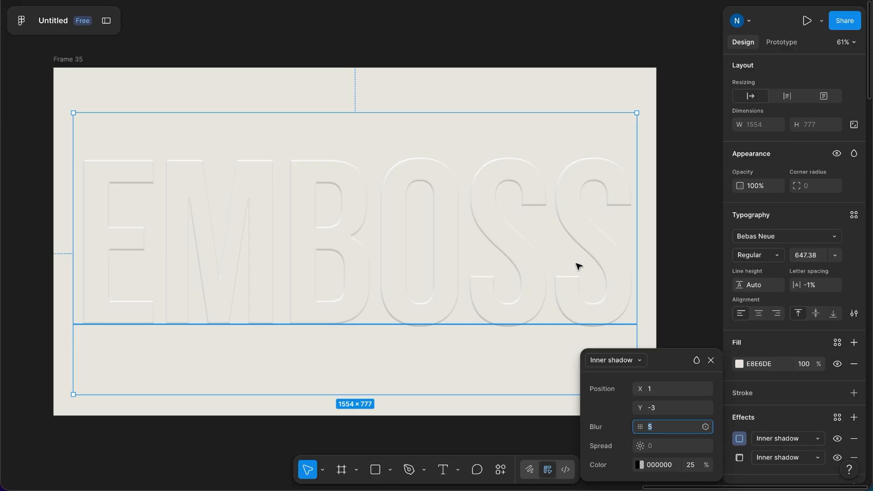
Duplicate the EMBOSS frame into the empty canvas space beside the original
left_click(686, 280)
scroll(685, 280, "left", 3)
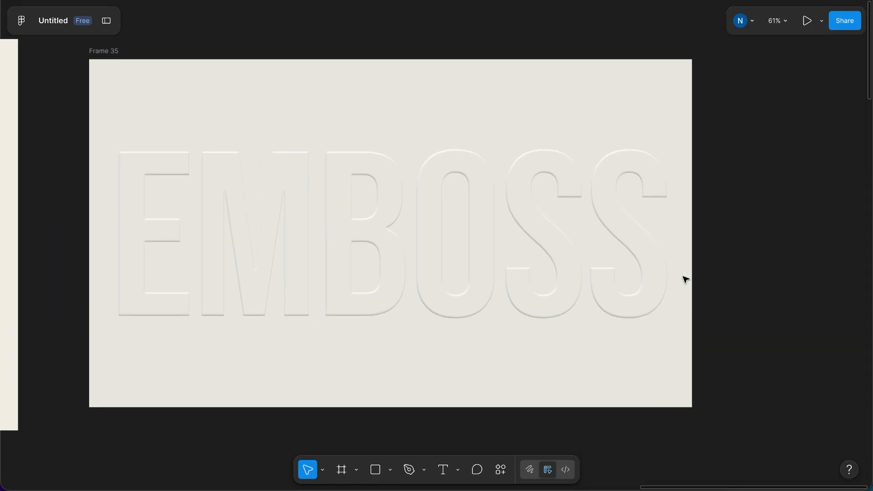
scroll(509, 271, "up", 3)
scroll(509, 272, "left", 3)
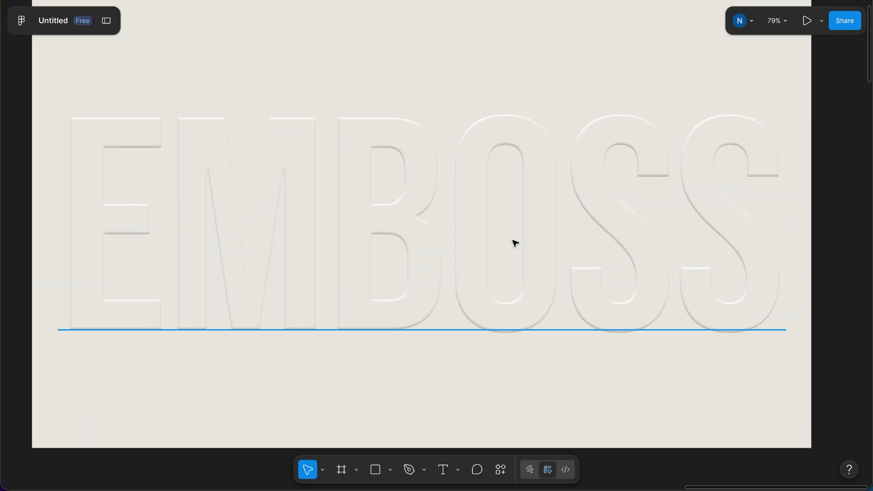
scroll(532, 214, "down", 5)
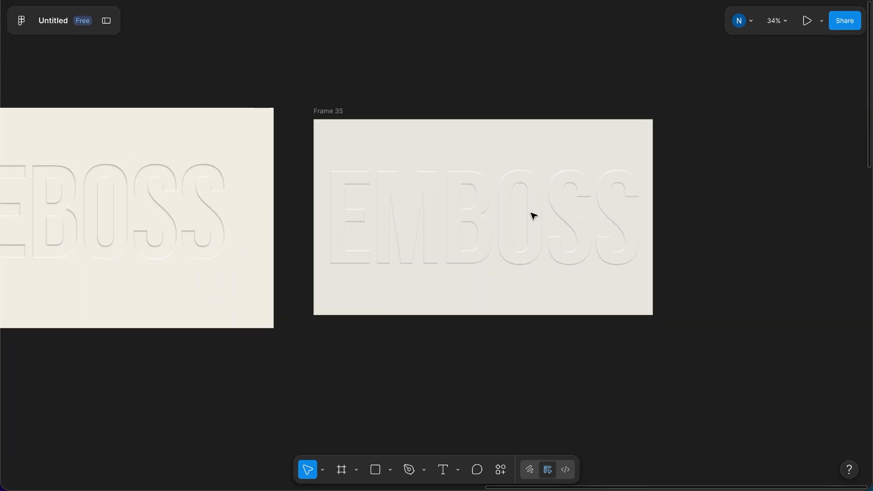
scroll(534, 216, "right", 3)
scroll(534, 216, "right", 3)
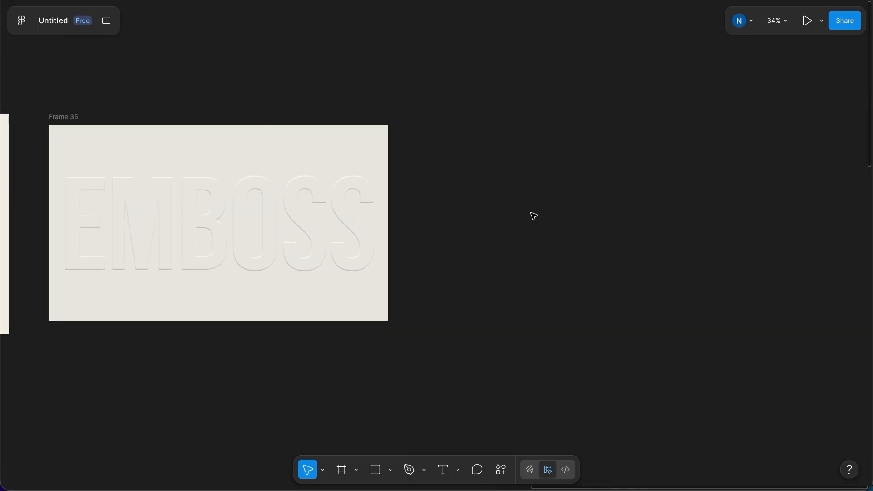
left_click(68, 118)
left_click_drag(68, 118, 458, 160)
Change the text in the duplicated frame to DEBOSS
double_click(520, 228)
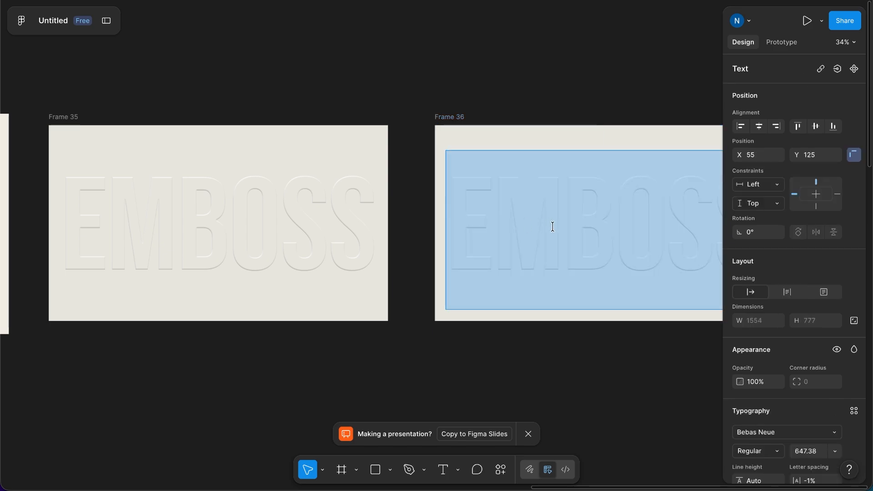
left_click_drag(552, 226, 458, 218)
type("DE")
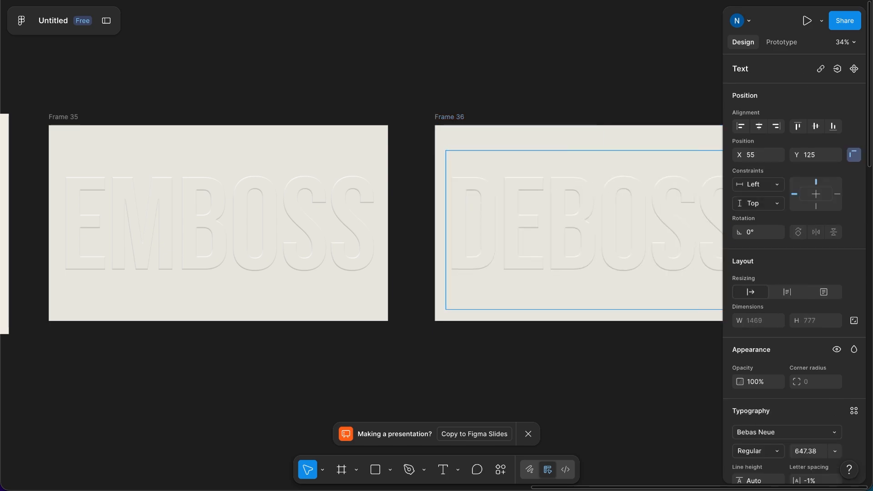
key("Escape")
left_click(539, 83)
Reposition the DEBOSS text so it sits roughly centred horizontally in its frame
scroll(539, 83, "right", 3)
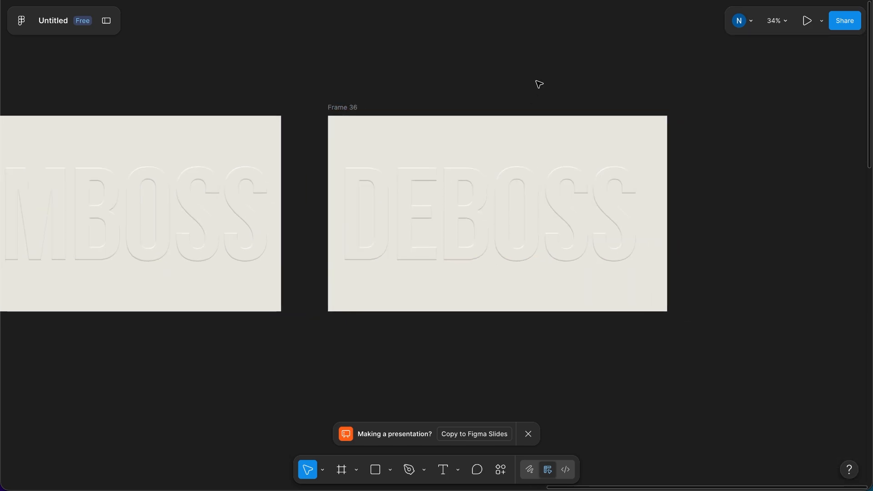
scroll(554, 180, "up", 5)
left_click(549, 221)
left_click_drag(550, 222, 565, 220)
Set the Y offset of the DEBOSS text's black inner shadow to 3
scroll(774, 395, "down", 3)
scroll(776, 394, "down", 3)
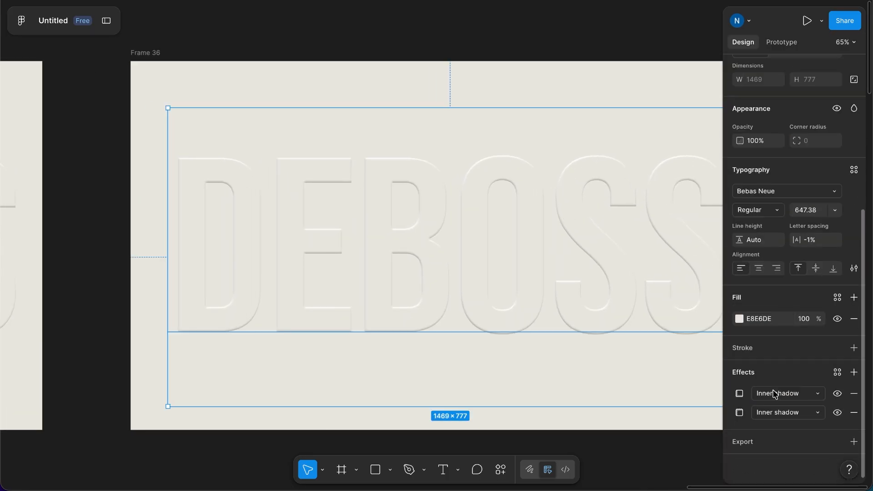
left_click(740, 393)
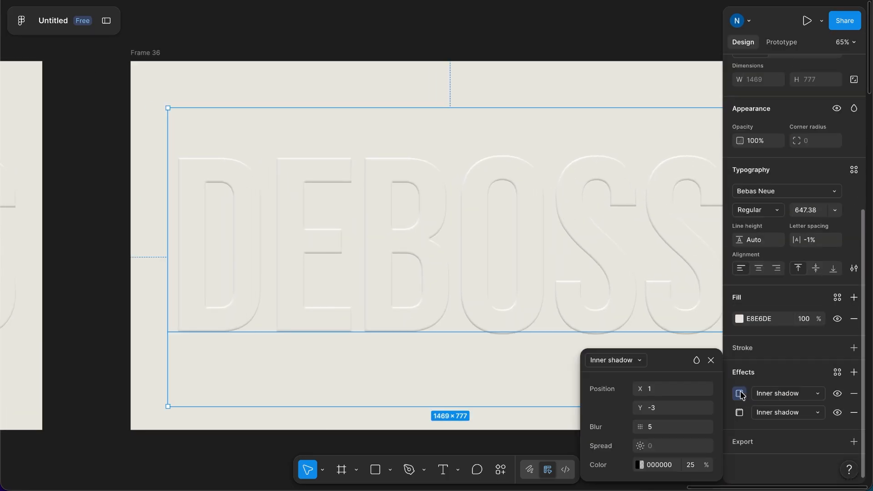
left_click(663, 408)
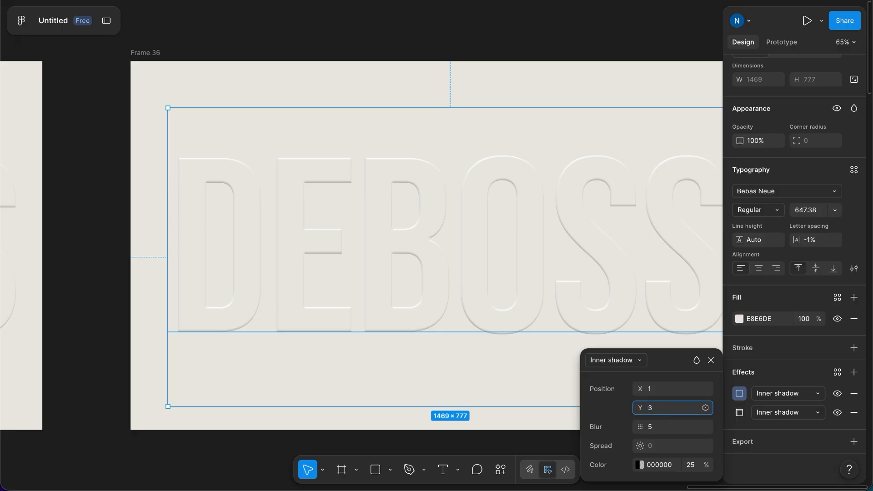
key("Return")
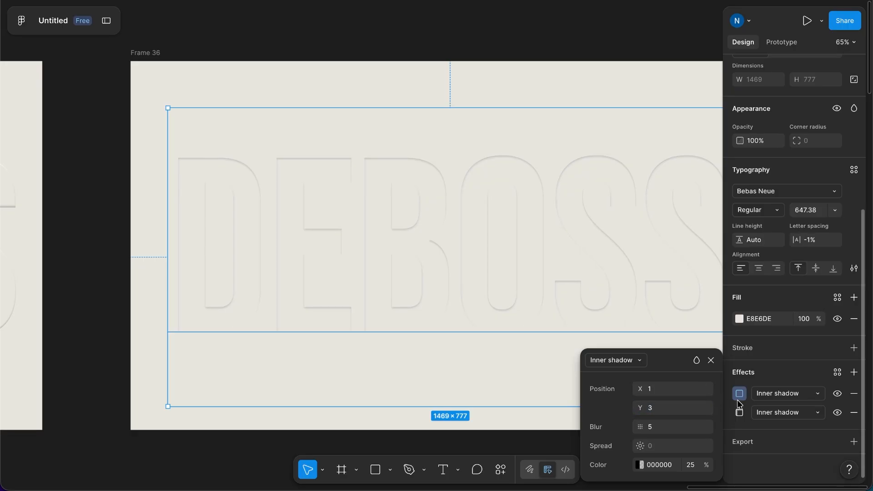
Set the Y offset of the DEBOSS text's white inner shadow to -3
left_click(740, 412)
left_click(660, 411)
type("-")
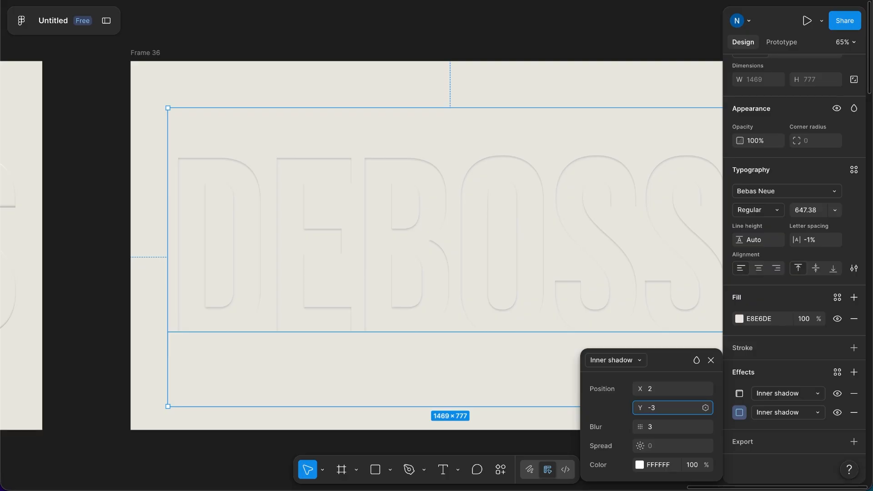
type("3")
key("Return")
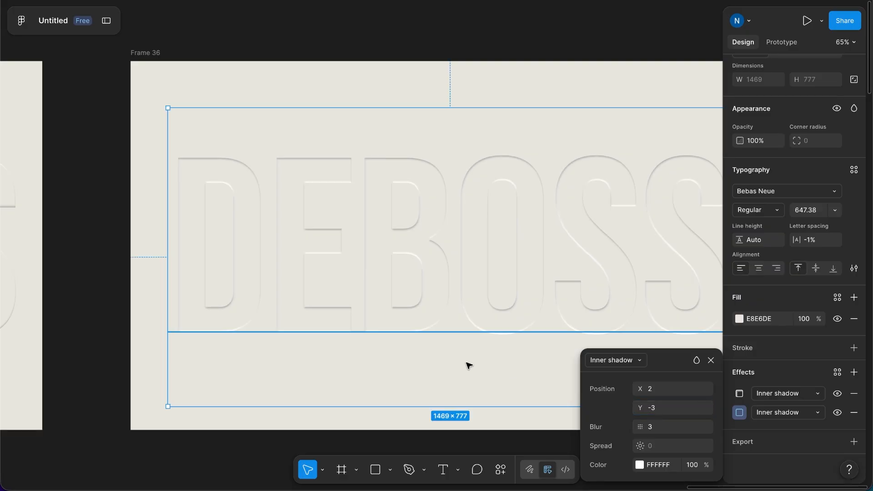
Strengthen the DEBOSS text's black inner shadow by setting its Y offset to 5 and its opacity to 30%
left_click(739, 394)
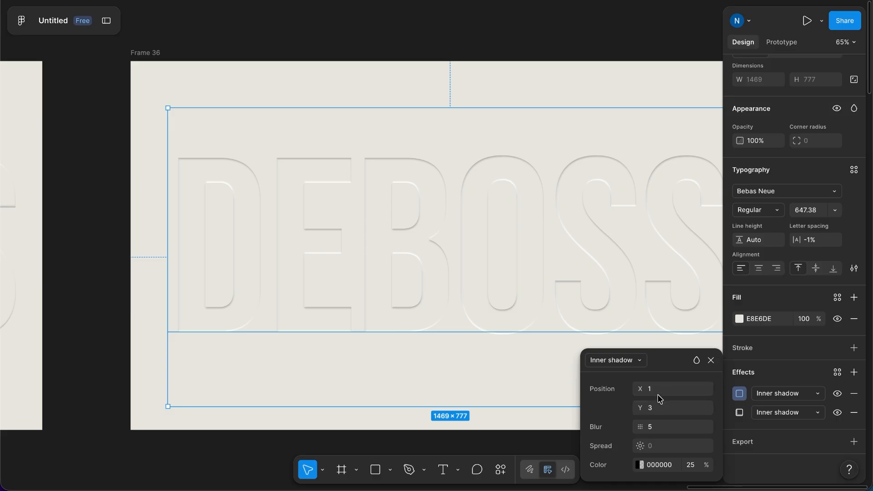
left_click(660, 392)
key("Up")
key("Down")
left_click(657, 406)
key("Up")
key("Up")
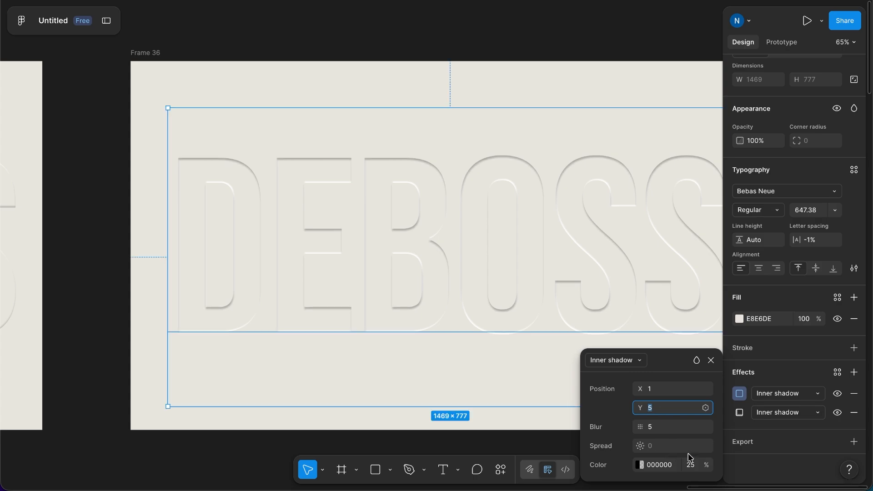
left_click(698, 464)
key("Up")
key("Up")
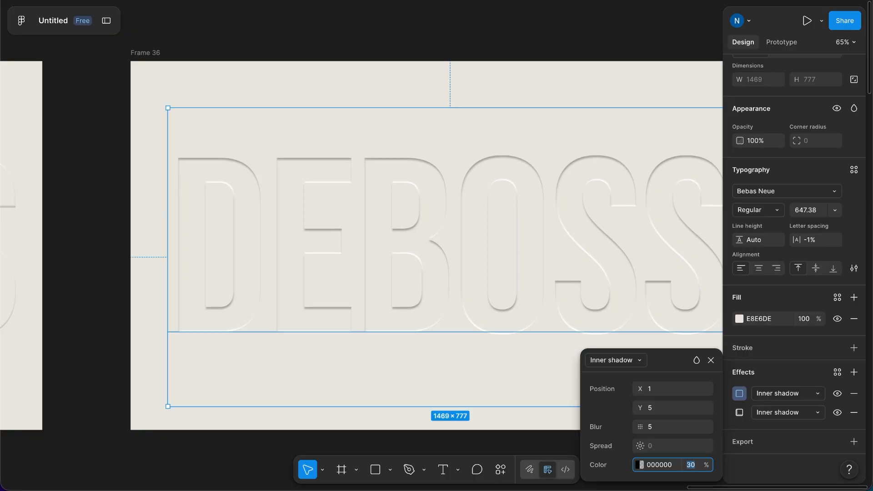
Fine-tune the Y offset of the DEBOSS text's white inner shadow in single-unit increments and deselect the text
left_click(739, 412)
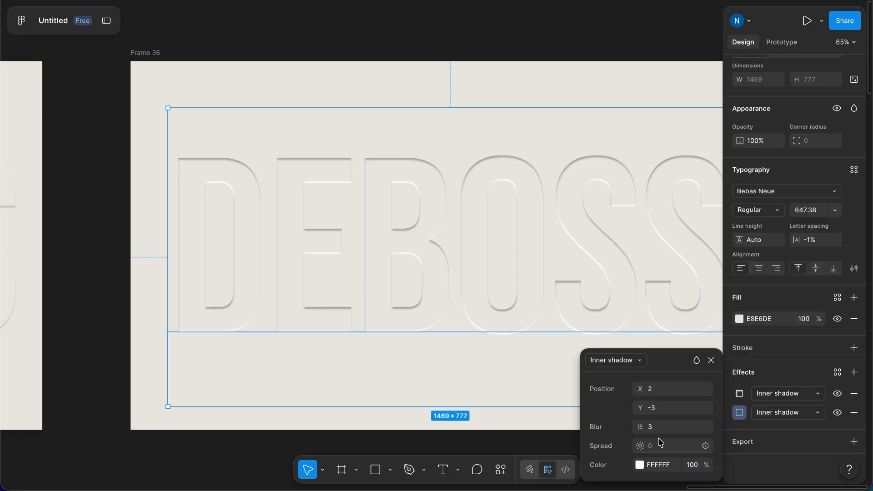
left_click(665, 407)
key("Down")
key("Up")
key("Up")
left_click(92, 303)
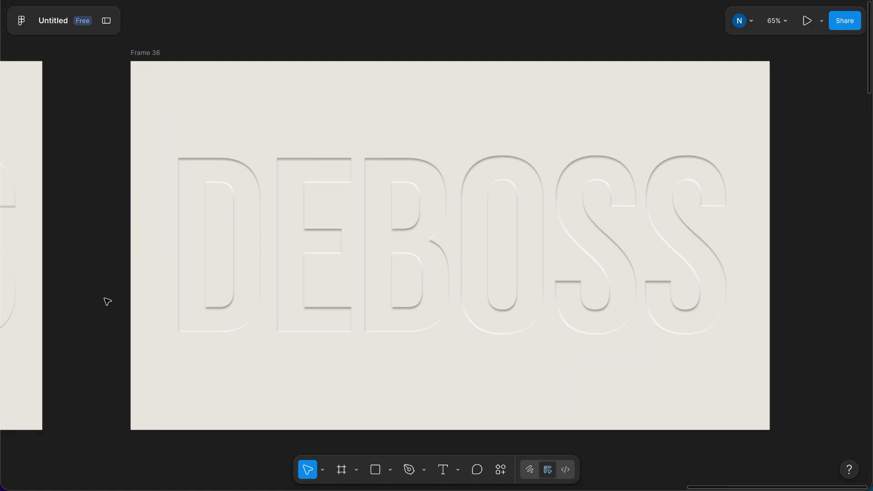
Inspect the DEBOSS lettering and compare it side by side with the EMBOSS frame
scroll(232, 305, "right", 2)
scroll(232, 305, "left", 2)
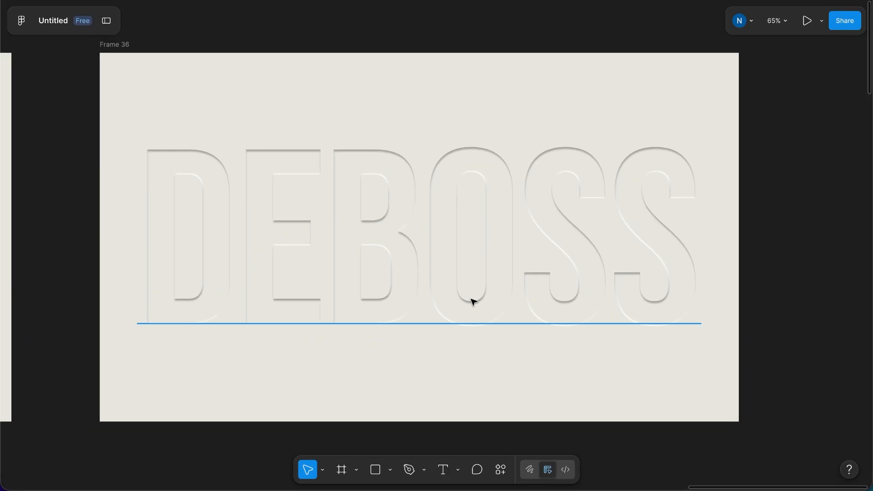
scroll(736, 280, "down", 3)
scroll(737, 281, "left", 5)
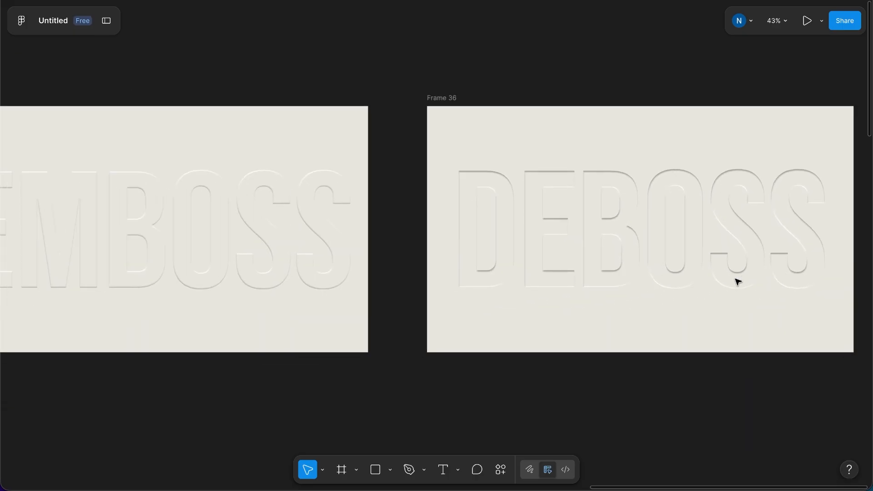
scroll(738, 281, "left", 1)
scroll(737, 281, "down", 2)
scroll(738, 281, "left", 1)
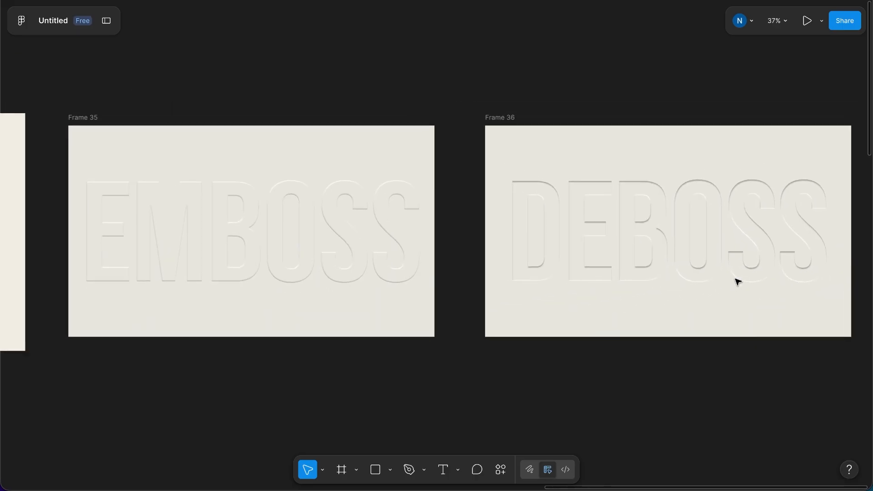